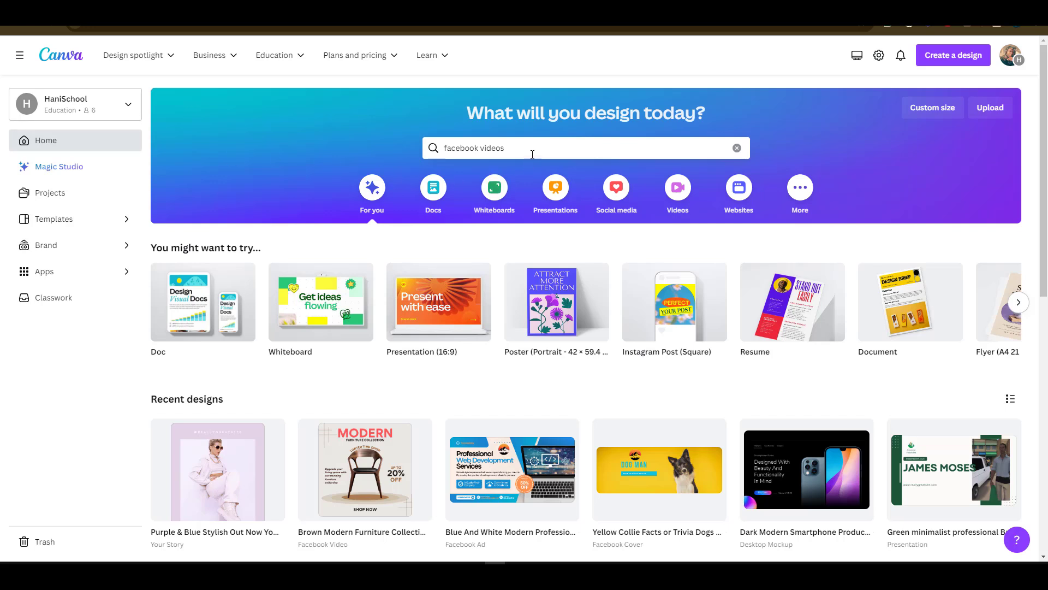
Replace the old search query with one for business cards and open the business card templates page
{"action": "left_click_drag", "start_coordinate": [530, 148], "coordinate": [396, 141]}
{"action": "type", "text": "busu"}
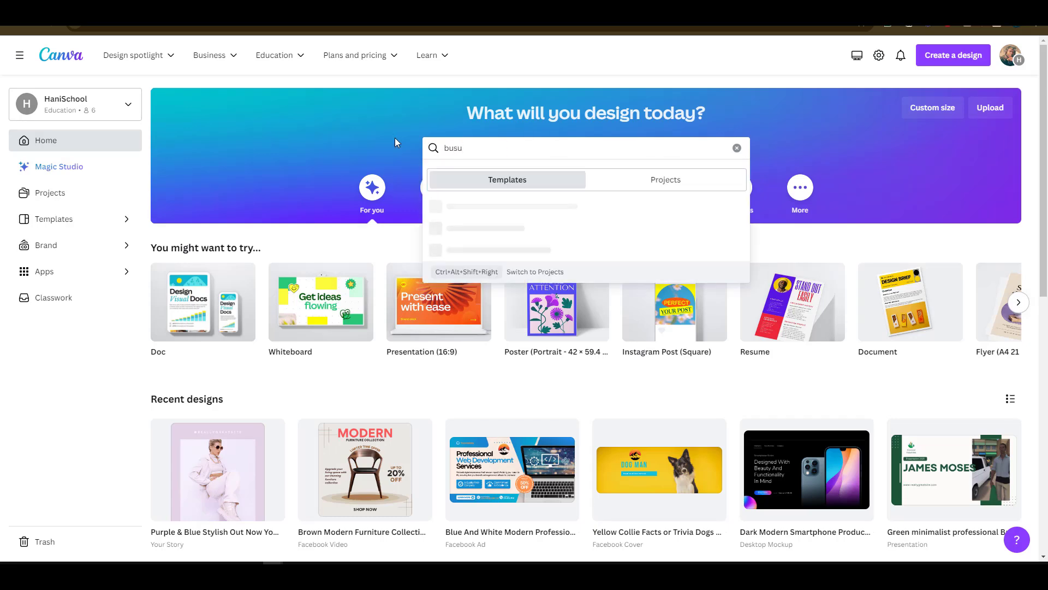
{"action": "left_click", "coordinate": [466, 272]}
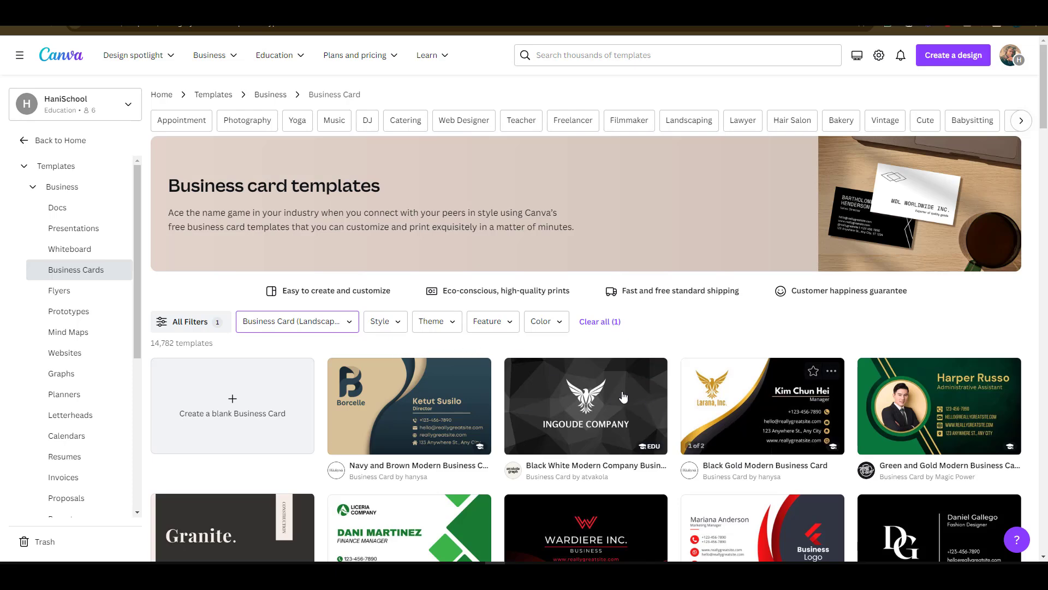
Find the Blue Grey Minimalist Modern Business Card template and open it for customizing
{"action": "scroll", "coordinate": [474, 376], "scroll_direction": "down", "scroll_amount": 4}
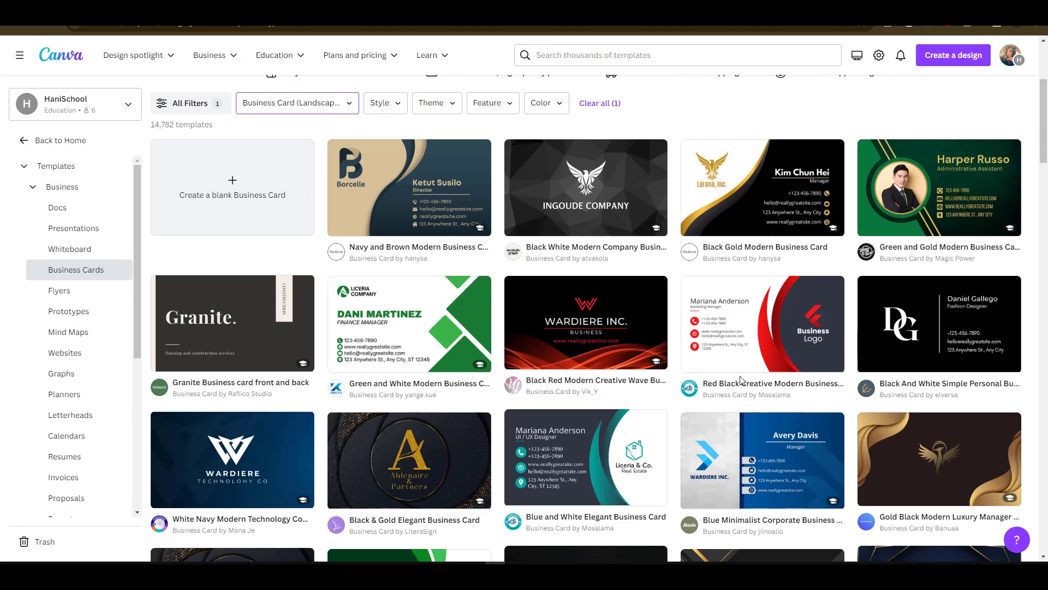
{"action": "scroll", "coordinate": [671, 338], "scroll_direction": "down", "scroll_amount": 5}
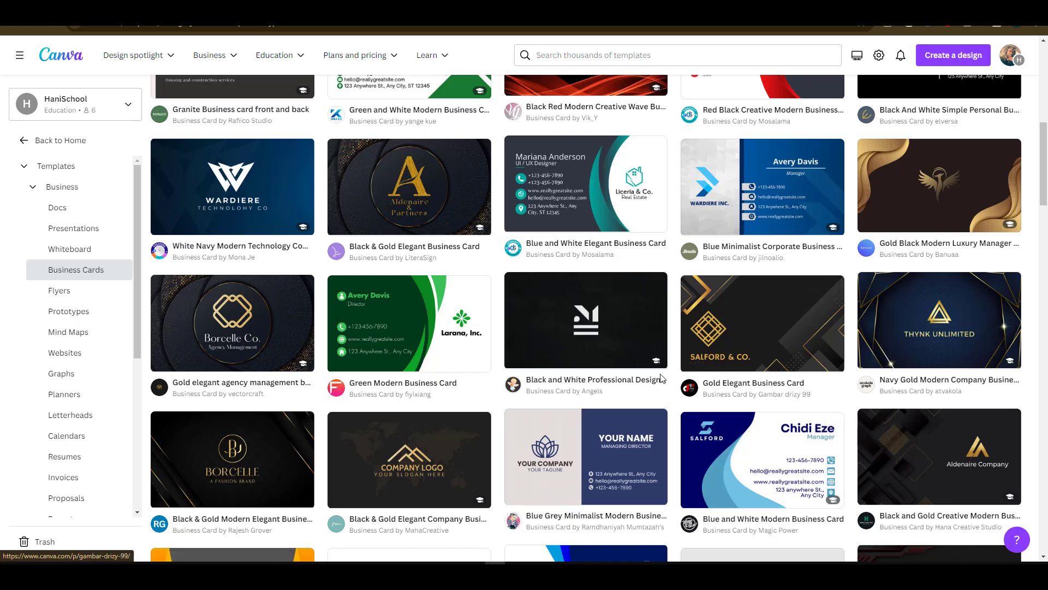
{"action": "scroll", "coordinate": [645, 379], "scroll_direction": "down", "scroll_amount": 2}
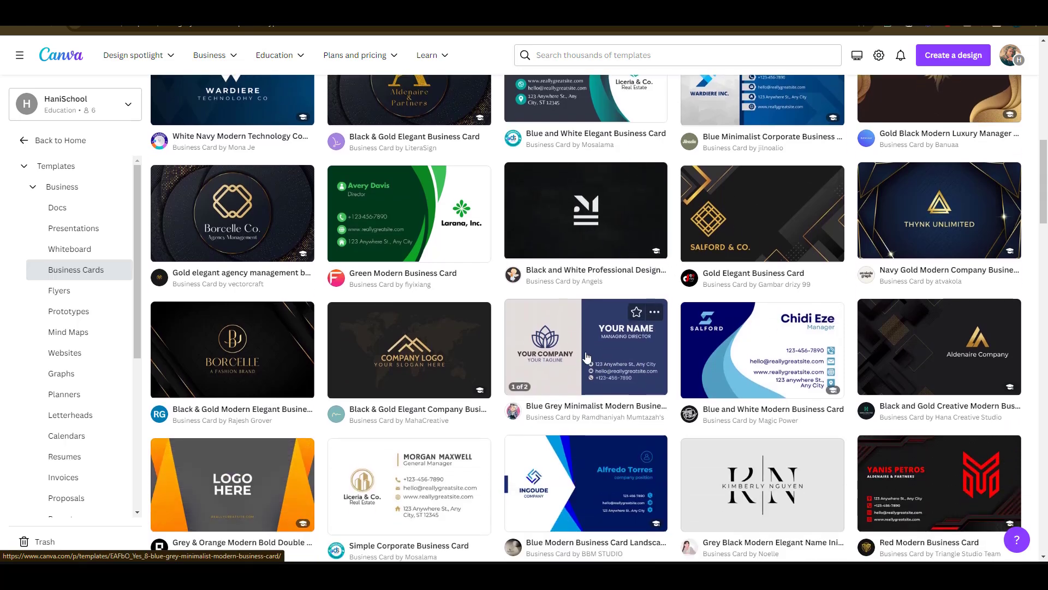
{"action": "left_click", "coordinate": [599, 373]}
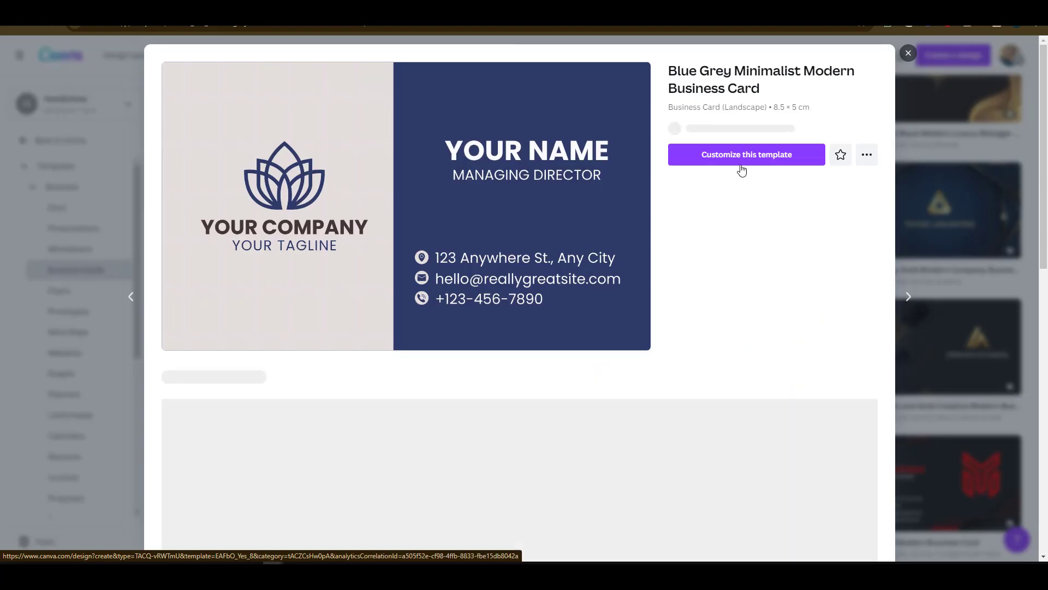
{"action": "left_click", "coordinate": [740, 166]}
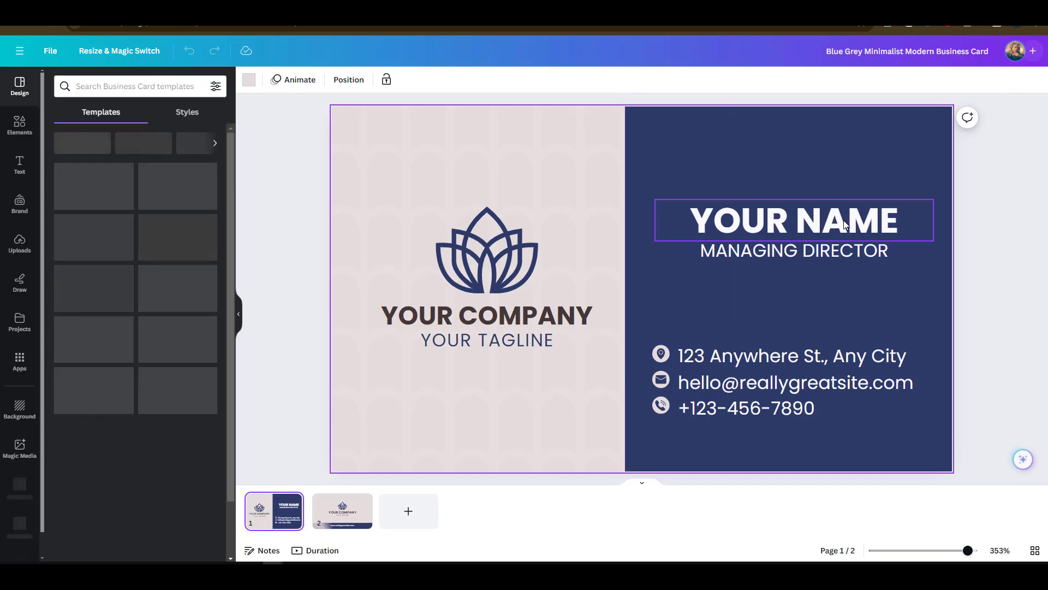
Replace the YOUR NAME placeholder on the card's blue half with the cardholder's full name
{"action": "left_click", "coordinate": [788, 224]}
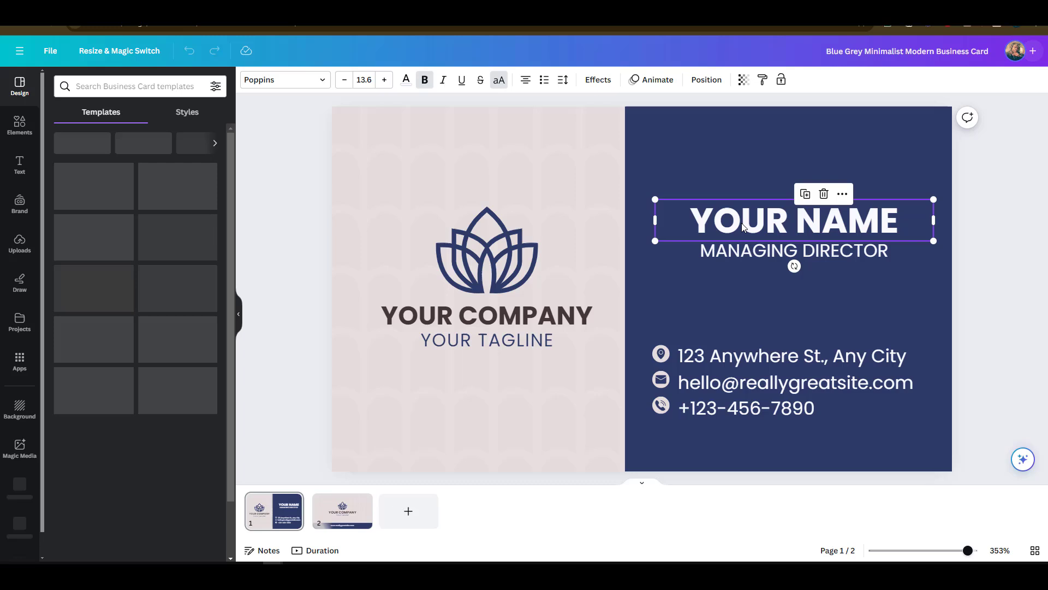
{"action": "double_click", "coordinate": [841, 230]}
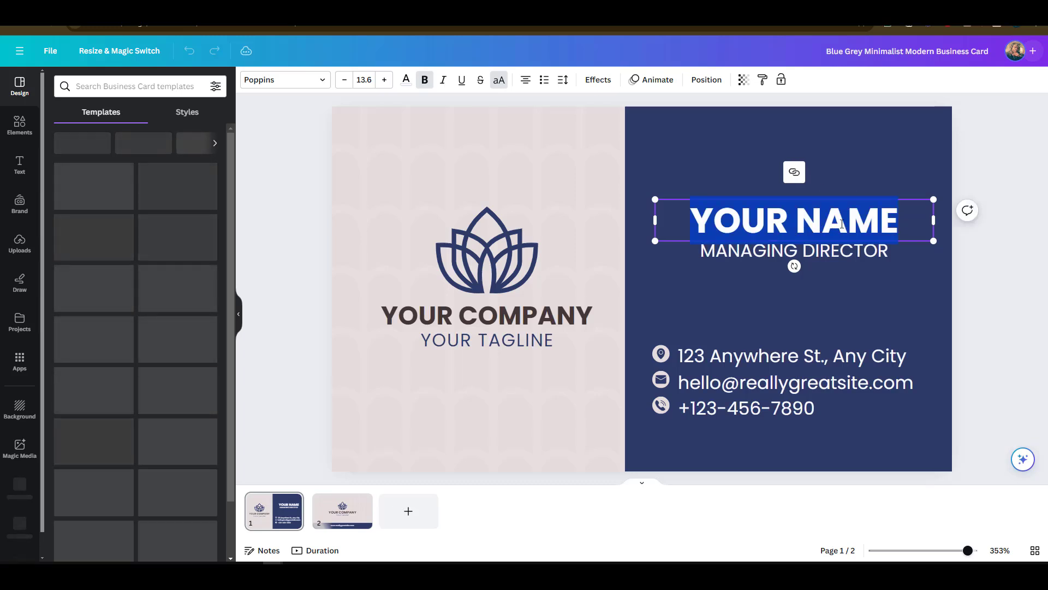
{"action": "type", "text": "JOH"}
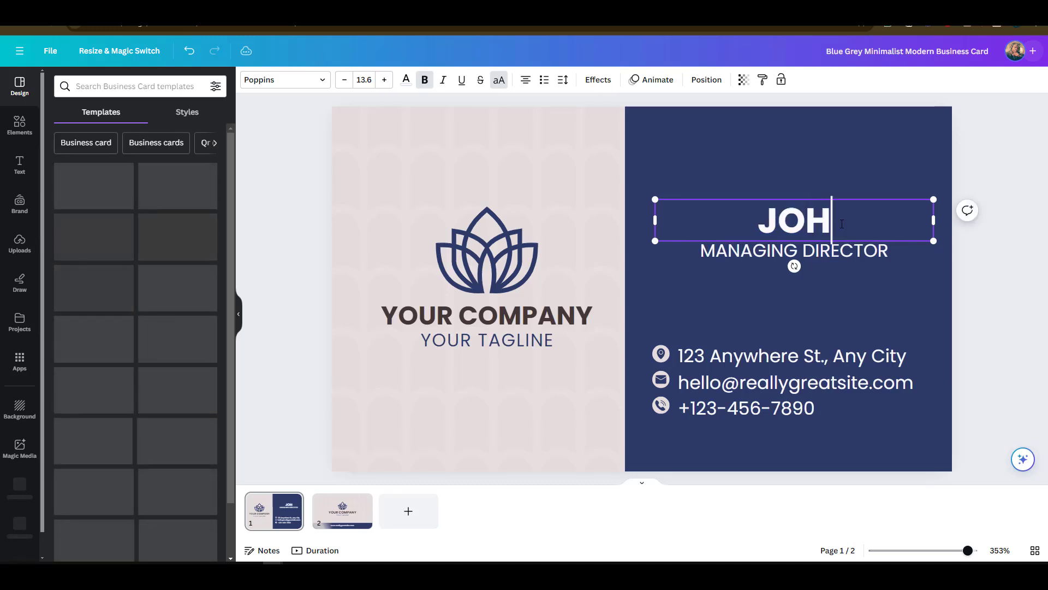
{"action": "type", "text": "N DOE"}
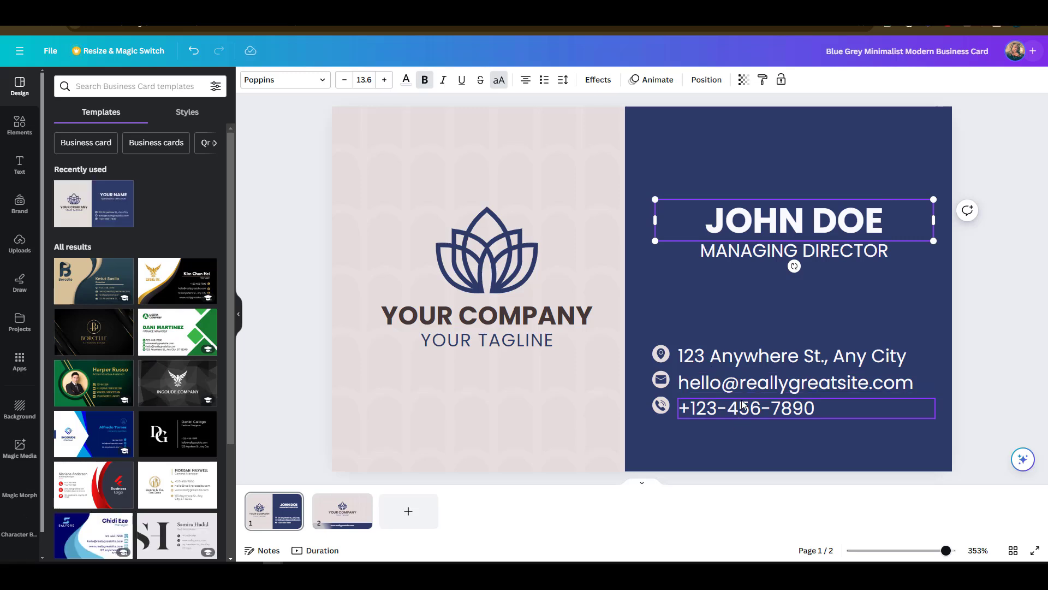
Delete the lotus logo, the YOUR COMPANY text and the YOUR TAGLINE text from the card's light half
{"action": "left_click", "coordinate": [481, 248]}
{"action": "key", "text": "Delete"}
{"action": "left_click", "coordinate": [513, 321]}
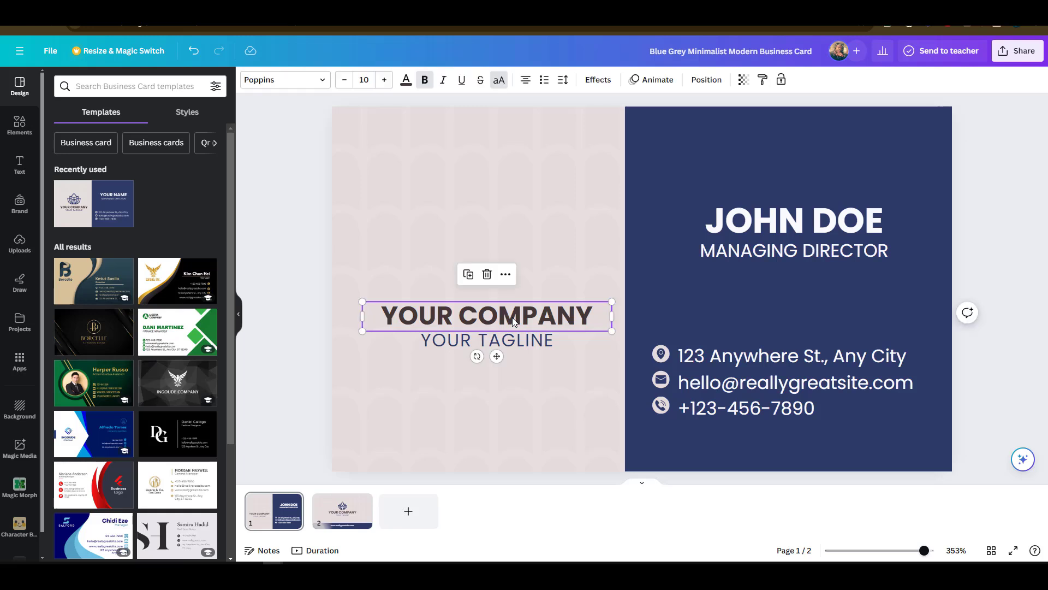
{"action": "key", "text": "Delete"}
{"action": "left_click", "coordinate": [529, 344]}
{"action": "key", "text": "Delete"}
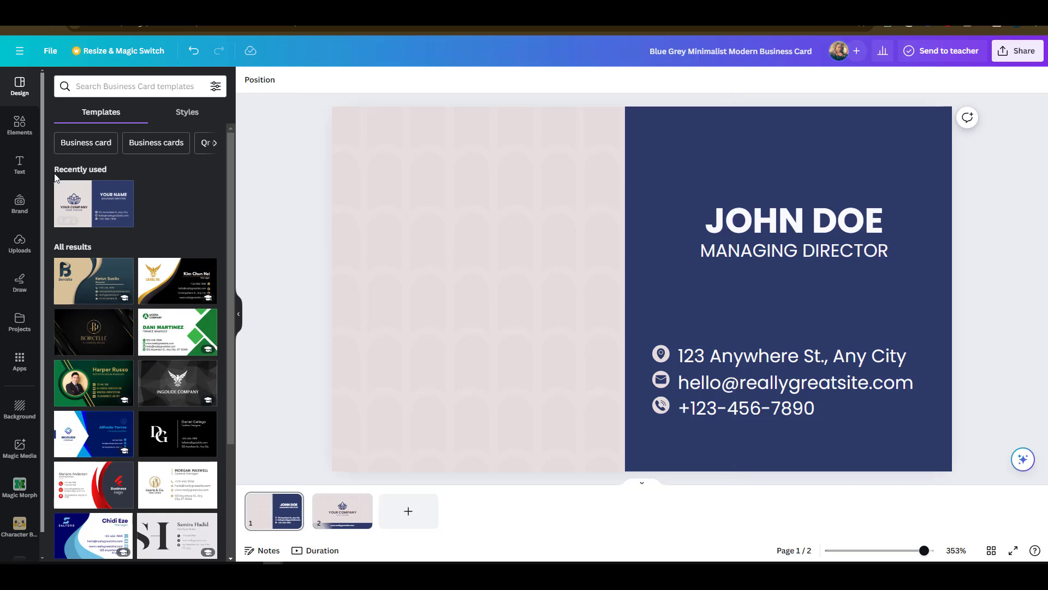
Add the uploaded round mountain sunset logo to the card, shrink it and place it above the cardholder's name
{"action": "left_click", "coordinate": [20, 252]}
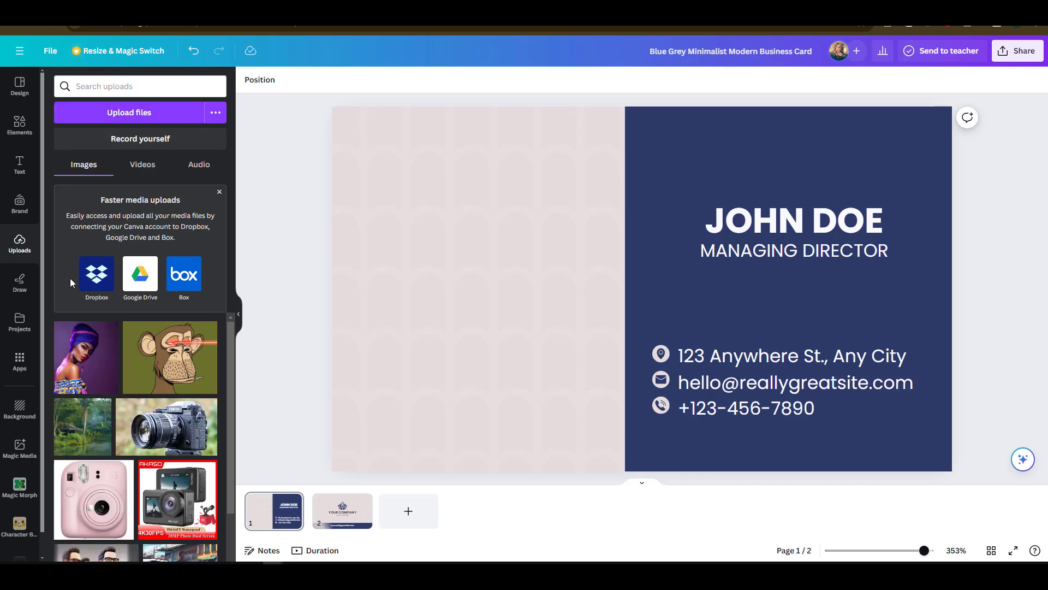
{"action": "scroll", "coordinate": [142, 436], "scroll_direction": "down", "scroll_amount": 8}
{"action": "scroll", "coordinate": [164, 437], "scroll_direction": "up", "scroll_amount": 3}
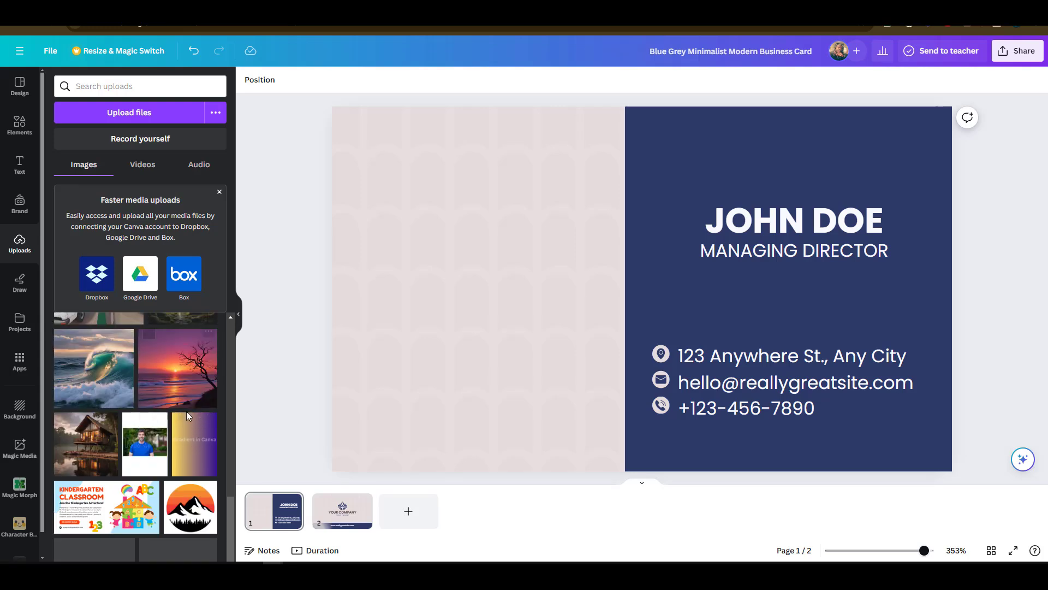
{"action": "left_click_drag", "start_coordinate": [178, 492], "coordinate": [421, 178]}
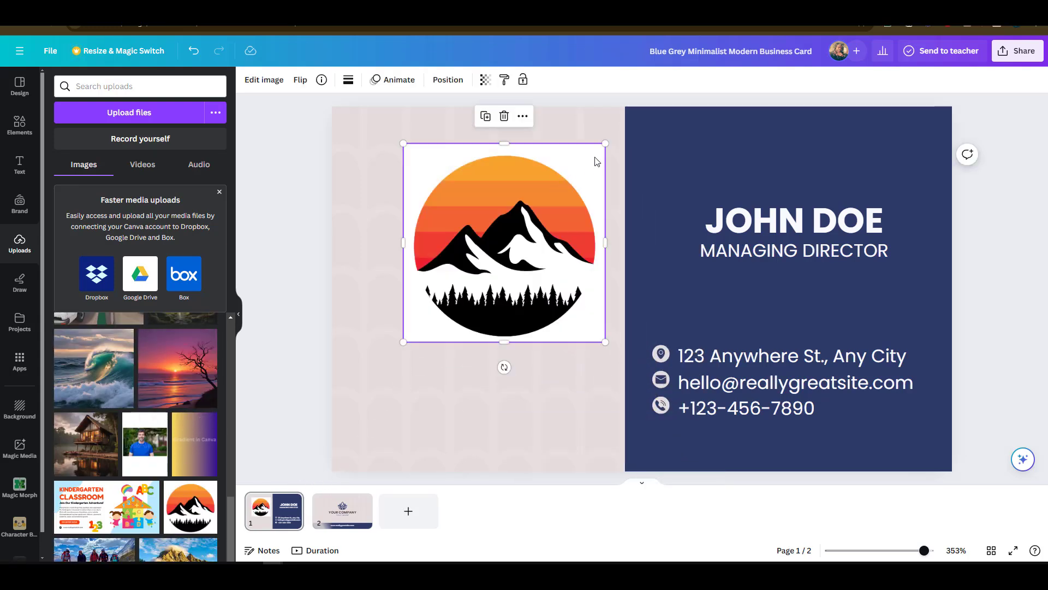
{"action": "left_click_drag", "start_coordinate": [585, 162], "coordinate": [490, 270]}
{"action": "left_click_drag", "start_coordinate": [446, 311], "coordinate": [781, 158]}
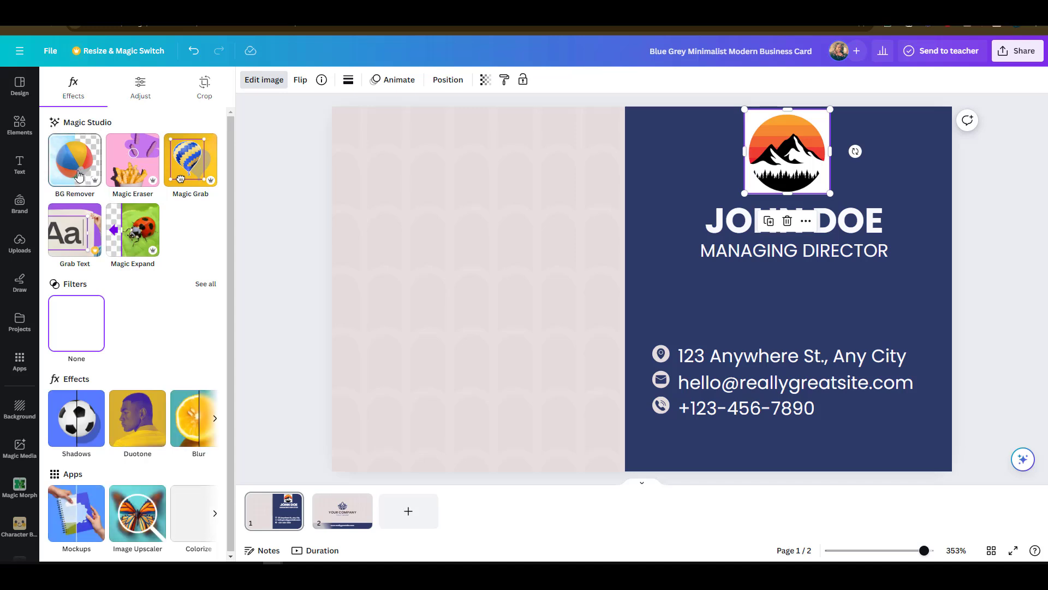
Remove the white background from the mountain logo with BG Remover
{"action": "left_click", "coordinate": [78, 174]}
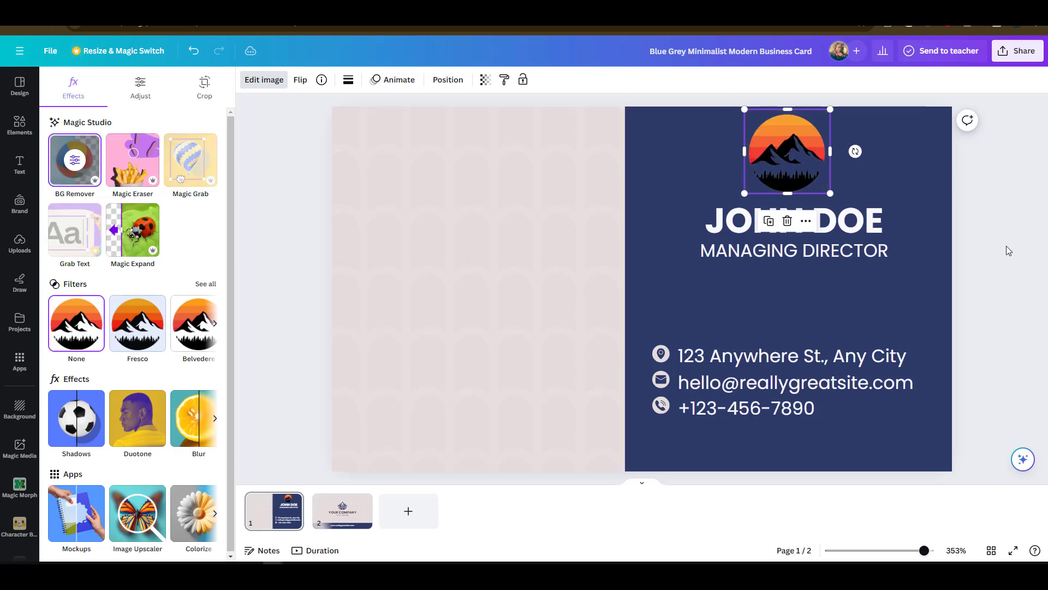
{"action": "left_click", "coordinate": [987, 253]}
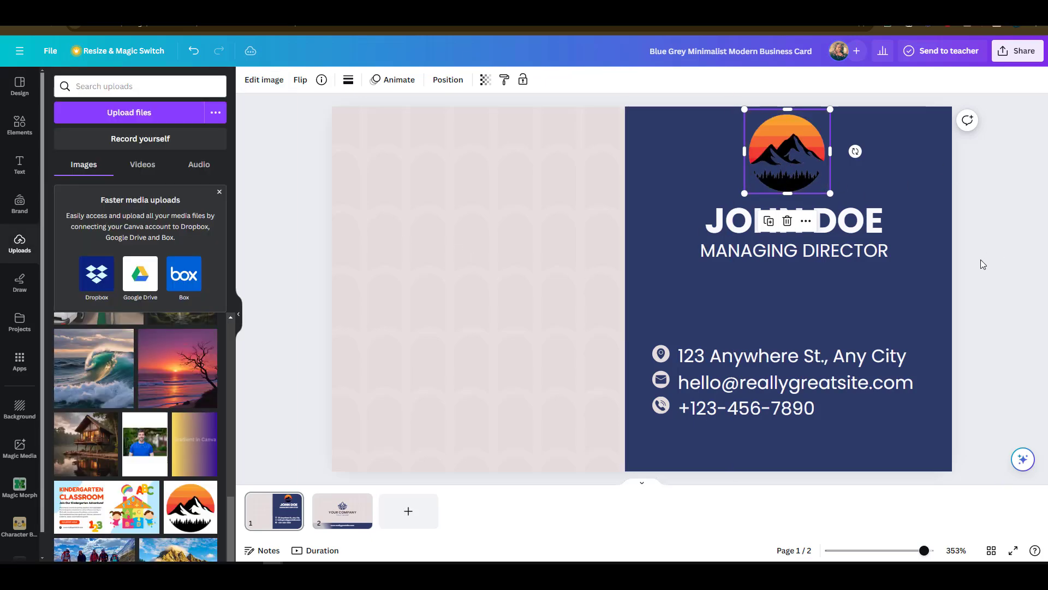
{"action": "left_click", "coordinate": [437, 303]}
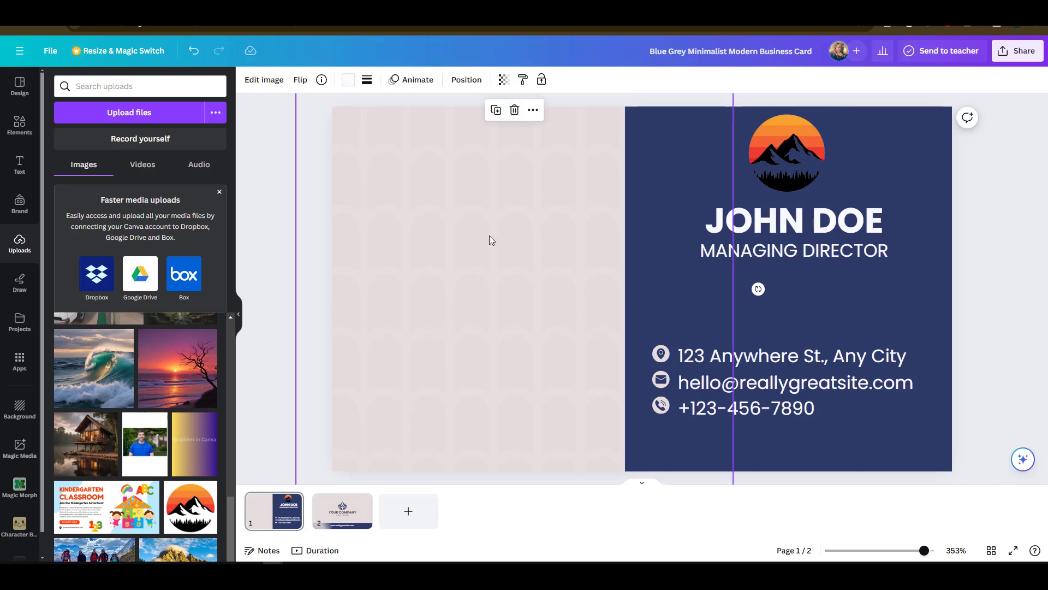
Add the uploaded portrait of the woman in a purple headwrap, enlarge it and align it with the bottom of the card's light half
{"action": "scroll", "coordinate": [153, 393], "scroll_direction": "up", "scroll_amount": 10}
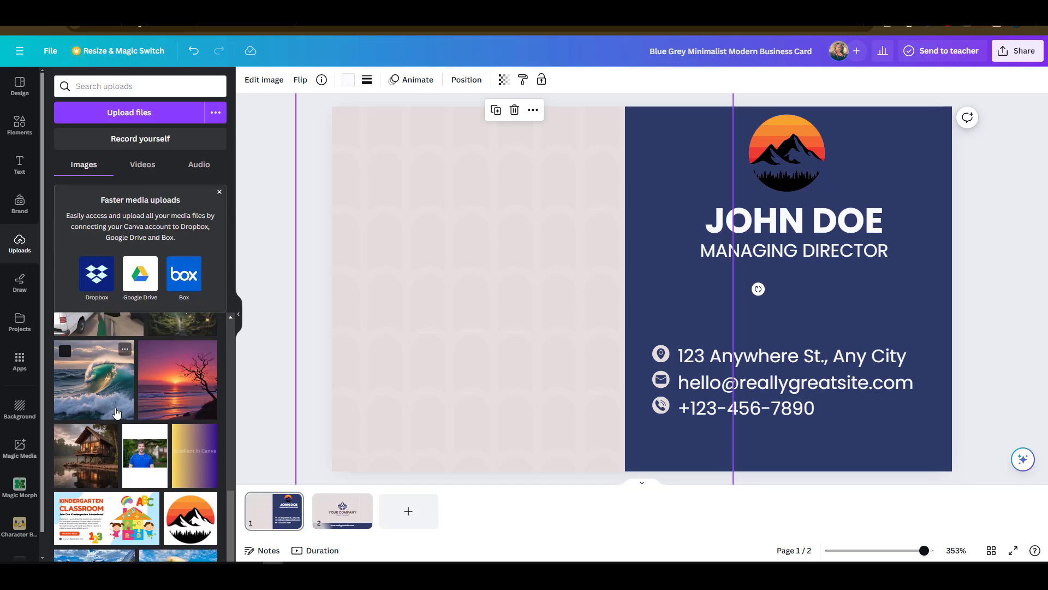
{"action": "scroll", "coordinate": [162, 399], "scroll_direction": "down", "scroll_amount": 10}
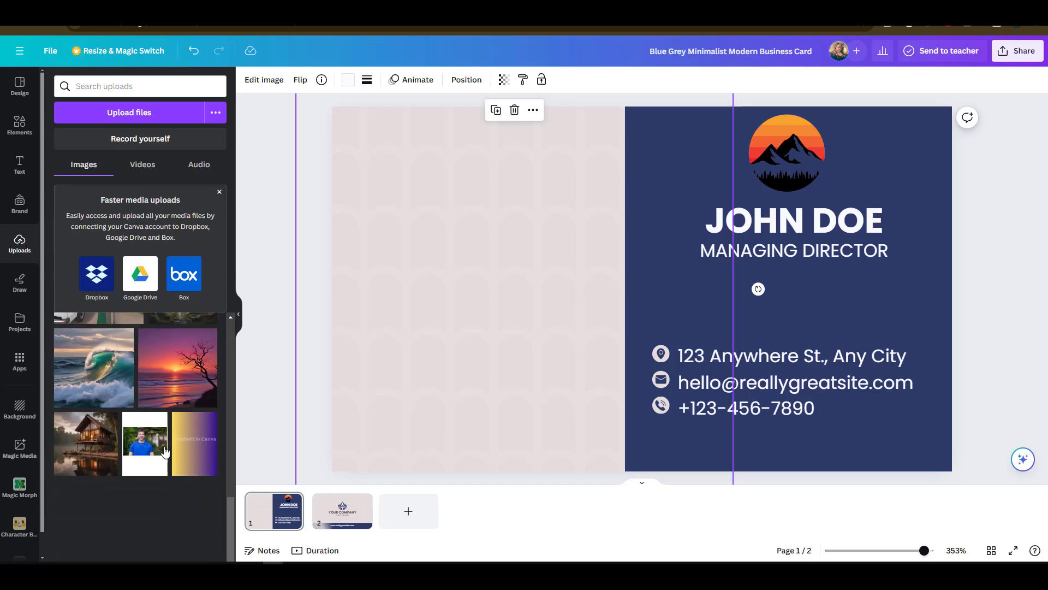
{"action": "scroll", "coordinate": [166, 437], "scroll_direction": "up", "scroll_amount": 8}
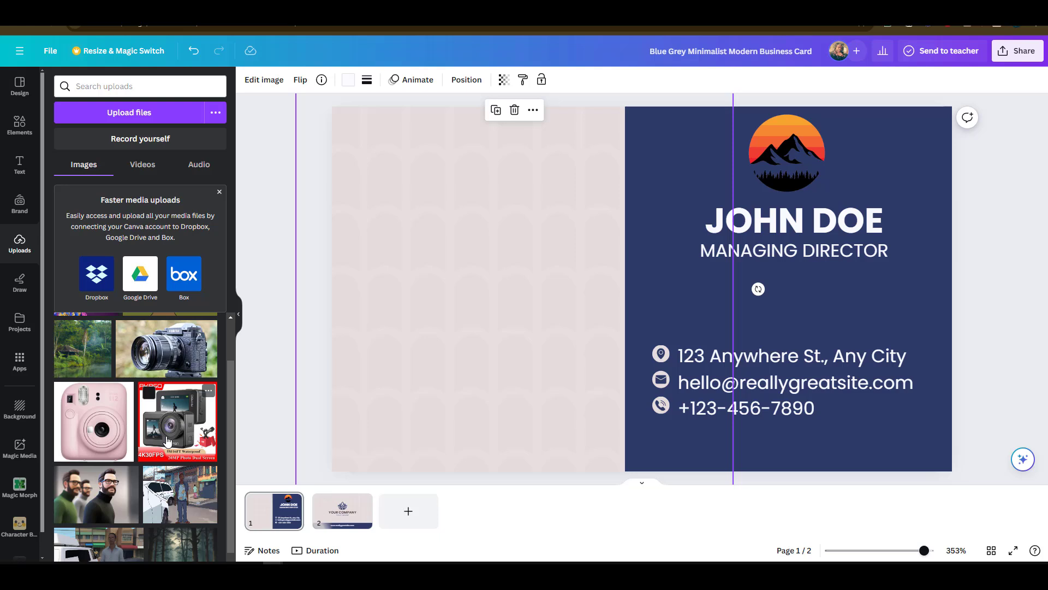
{"action": "scroll", "coordinate": [142, 442], "scroll_direction": "up", "scroll_amount": 2}
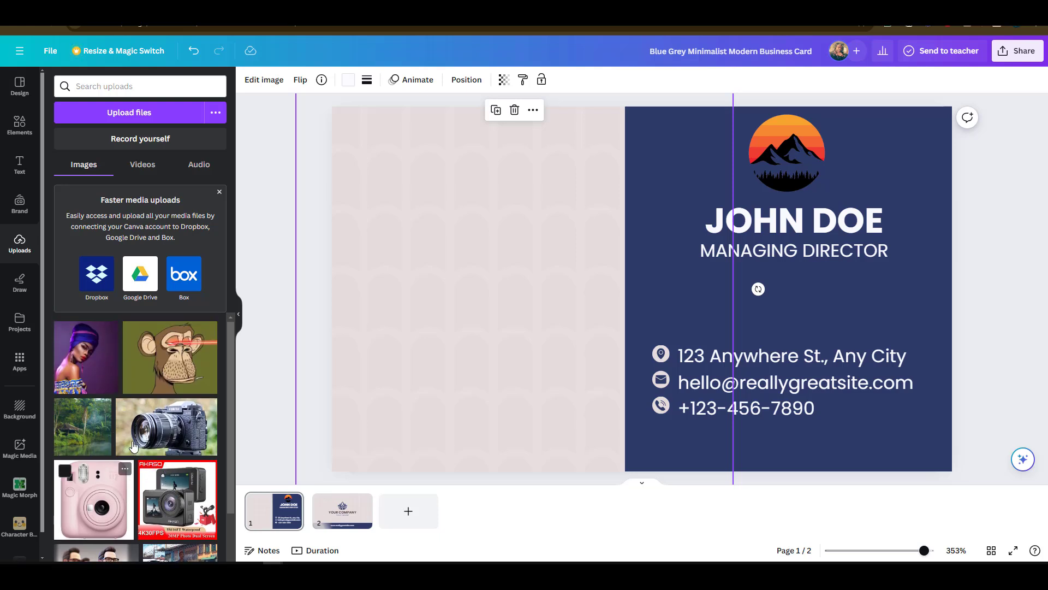
{"action": "left_click_drag", "start_coordinate": [82, 368], "coordinate": [395, 244]}
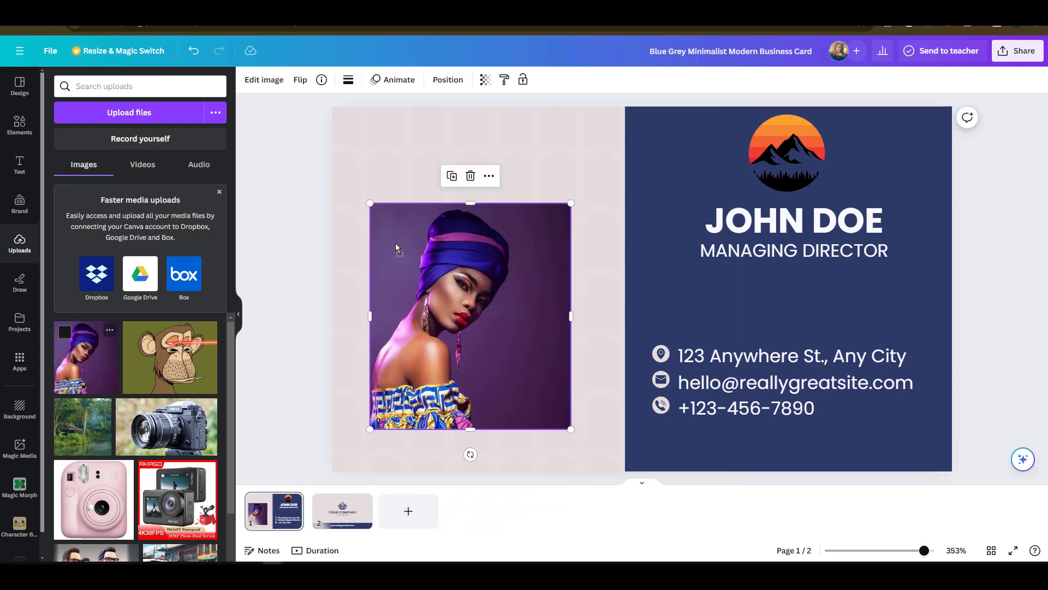
{"action": "left_click_drag", "start_coordinate": [571, 203], "coordinate": [623, 151]}
{"action": "left_click_drag", "start_coordinate": [502, 317], "coordinate": [486, 354]}
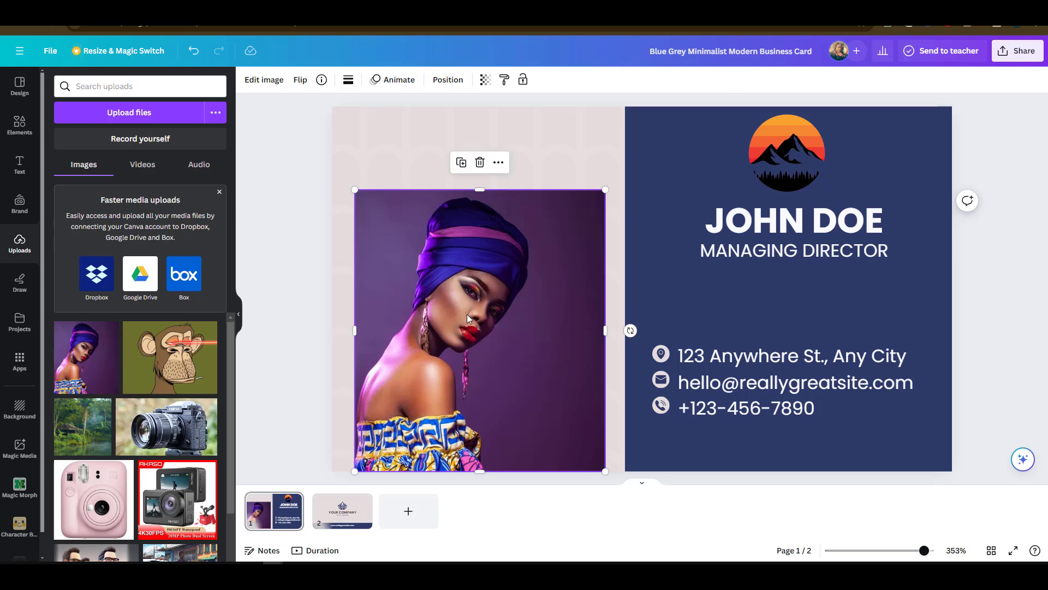
Separate the woman from the portrait's background using Magic Grab
{"action": "left_click", "coordinate": [257, 82]}
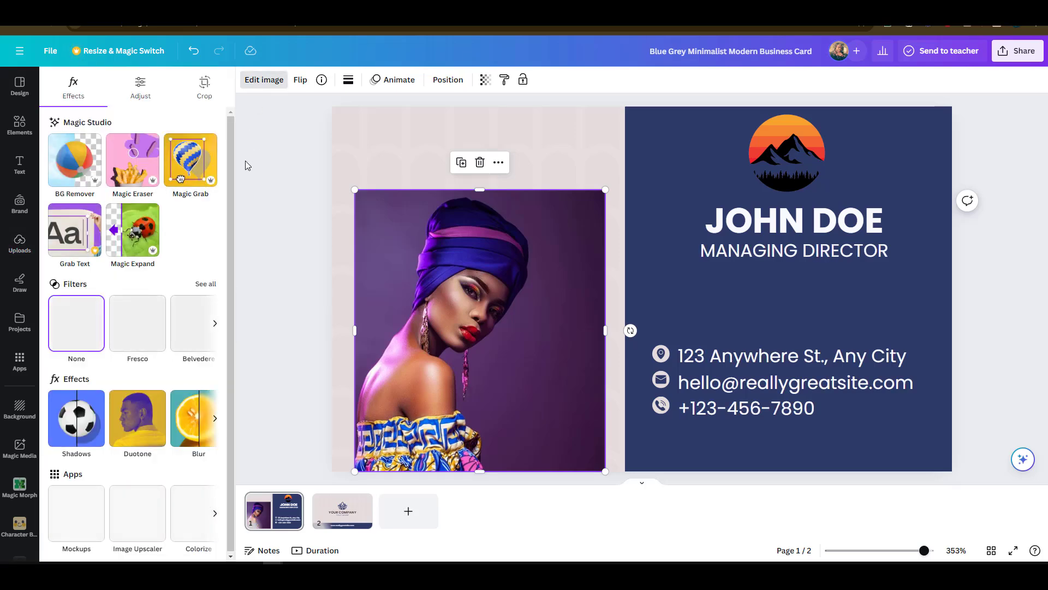
{"action": "left_click", "coordinate": [182, 169]}
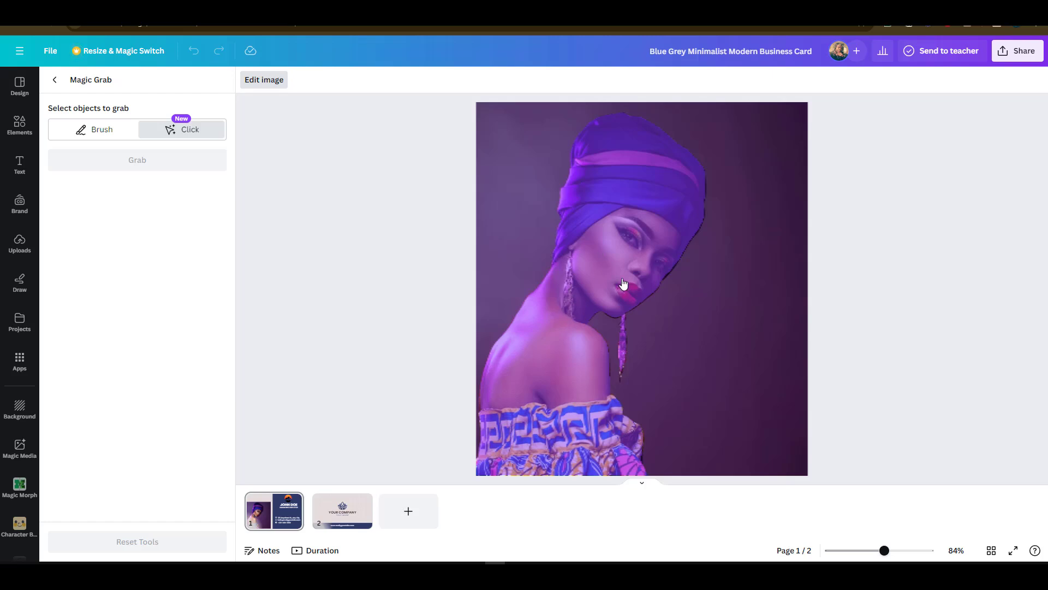
{"action": "left_click", "coordinate": [628, 163]}
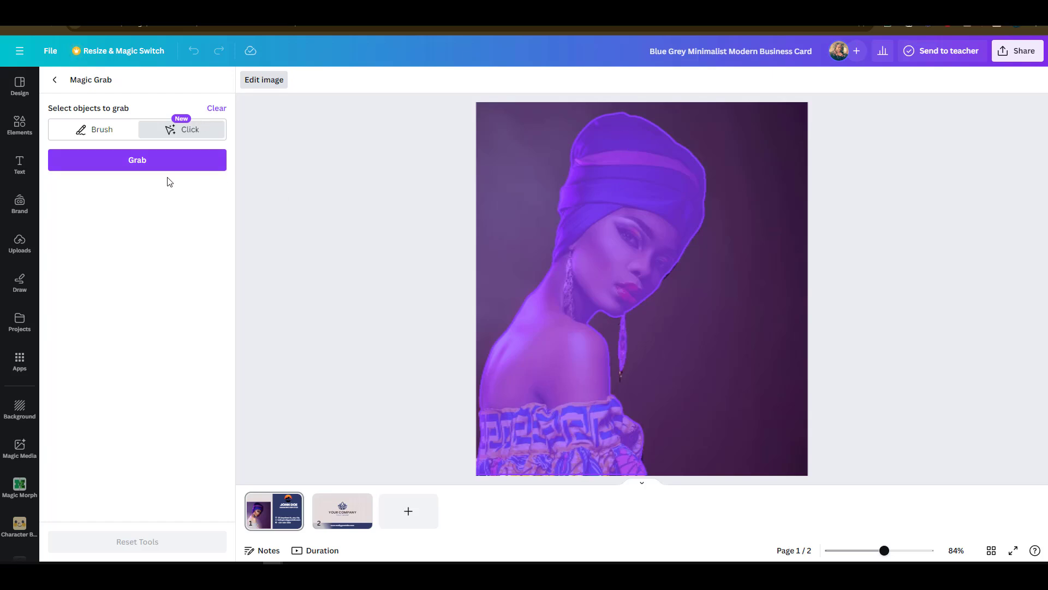
{"action": "left_click", "coordinate": [151, 170]}
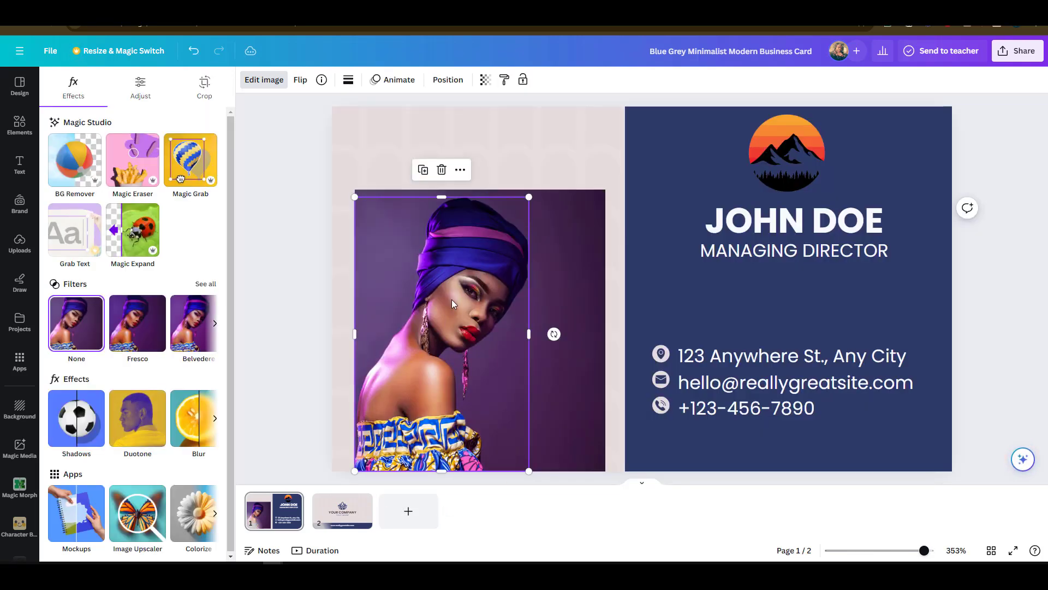
Crop the purple background image from its top edge so the woman's head extends above it, and set its corner rounding to 14
{"action": "left_click", "coordinate": [579, 267]}
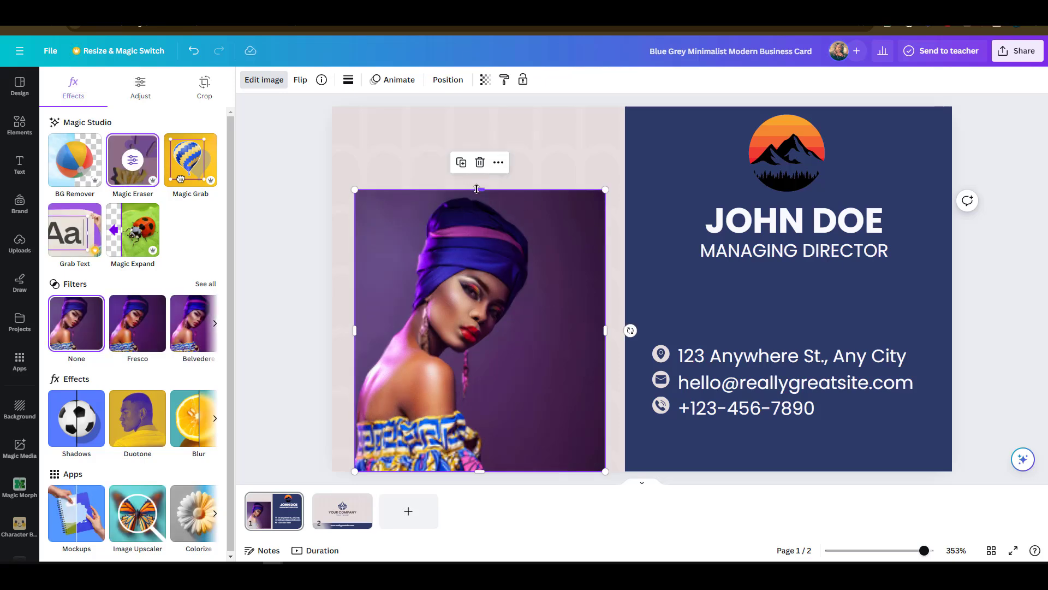
{"action": "left_click_drag", "start_coordinate": [477, 189], "coordinate": [471, 278]}
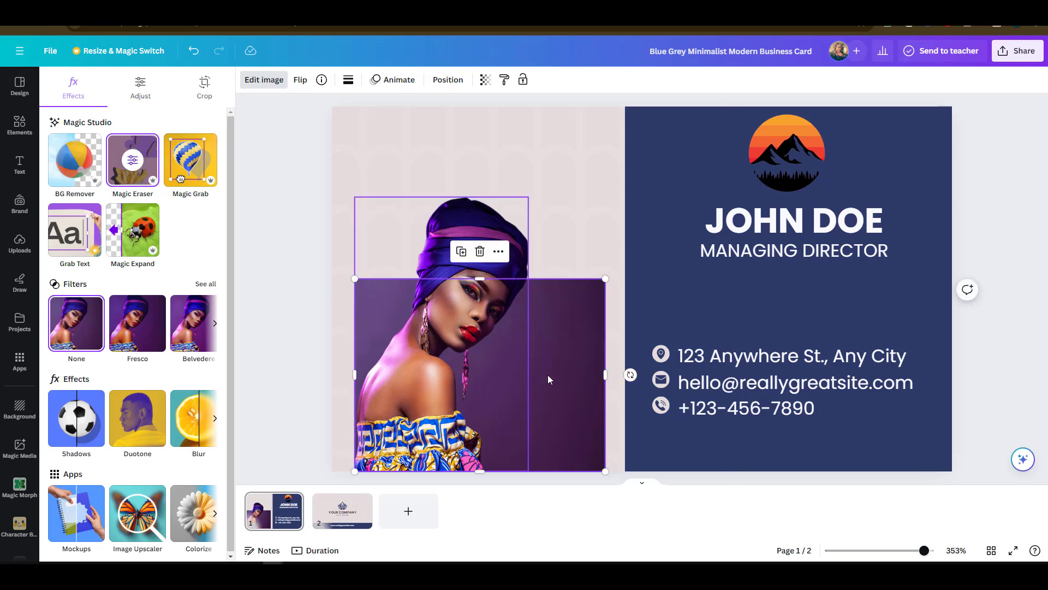
{"action": "left_click", "coordinate": [348, 80]}
{"action": "left_click_drag", "start_coordinate": [357, 192], "coordinate": [368, 189]}
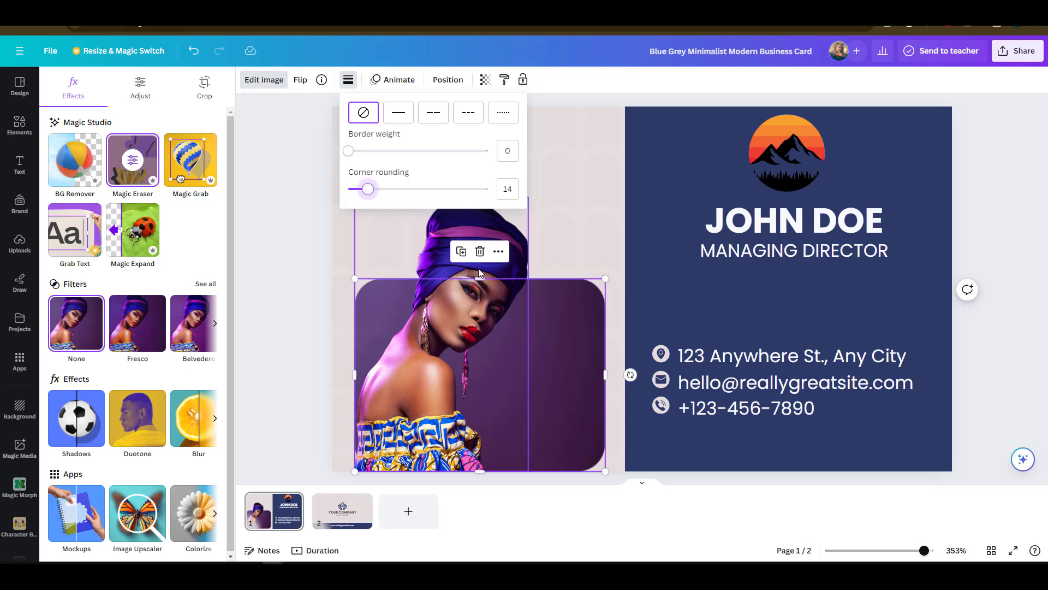
{"action": "left_click", "coordinate": [556, 89]}
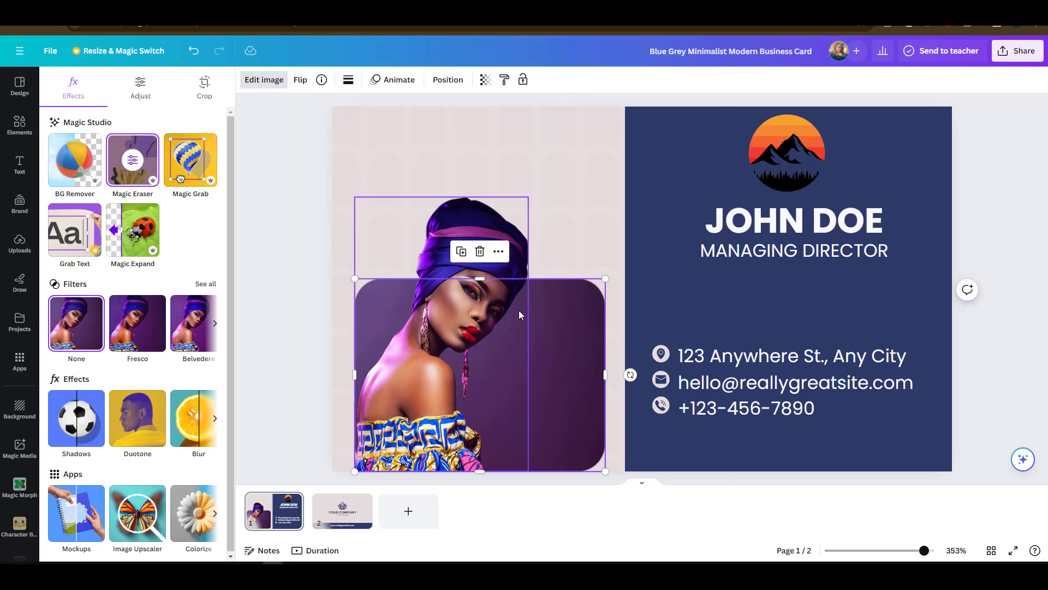
{"action": "left_click", "coordinate": [326, 213]}
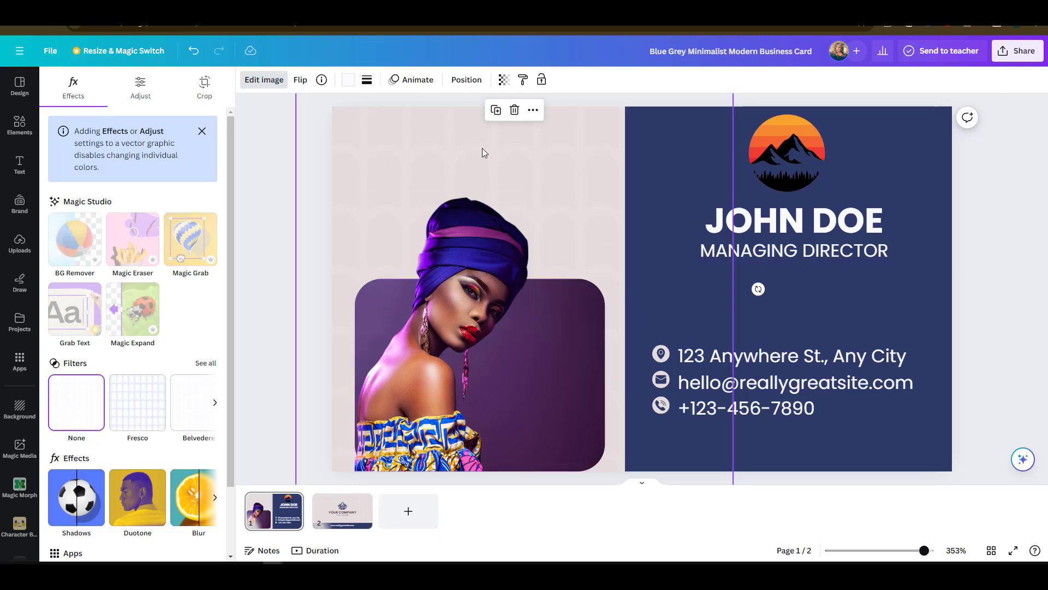
Add a heading reading "Company" and place it above the woman's head on the card's light half
{"action": "left_click", "coordinate": [19, 163]}
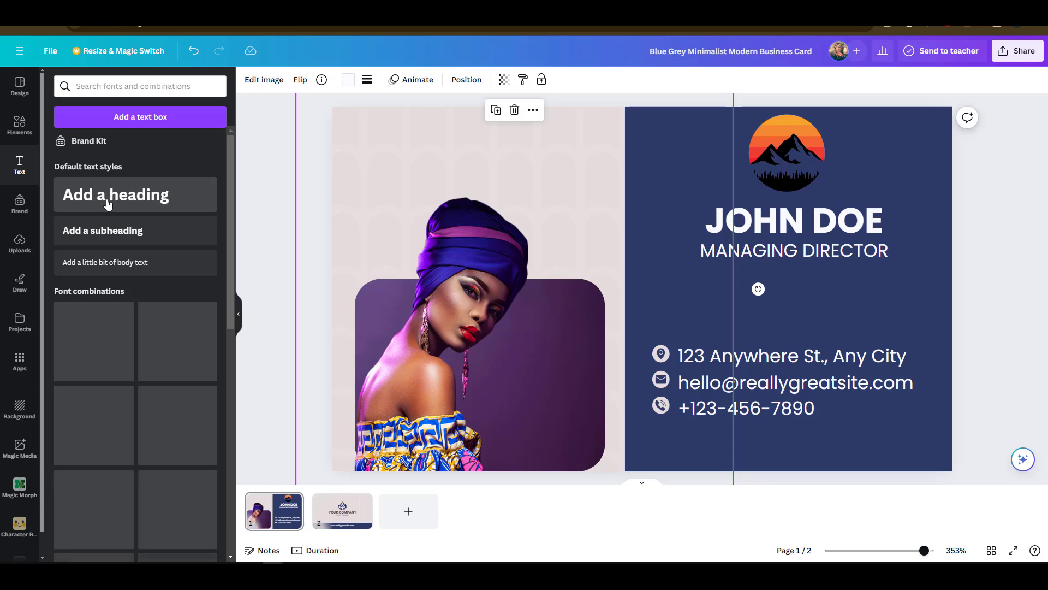
{"action": "left_click", "coordinate": [108, 203]}
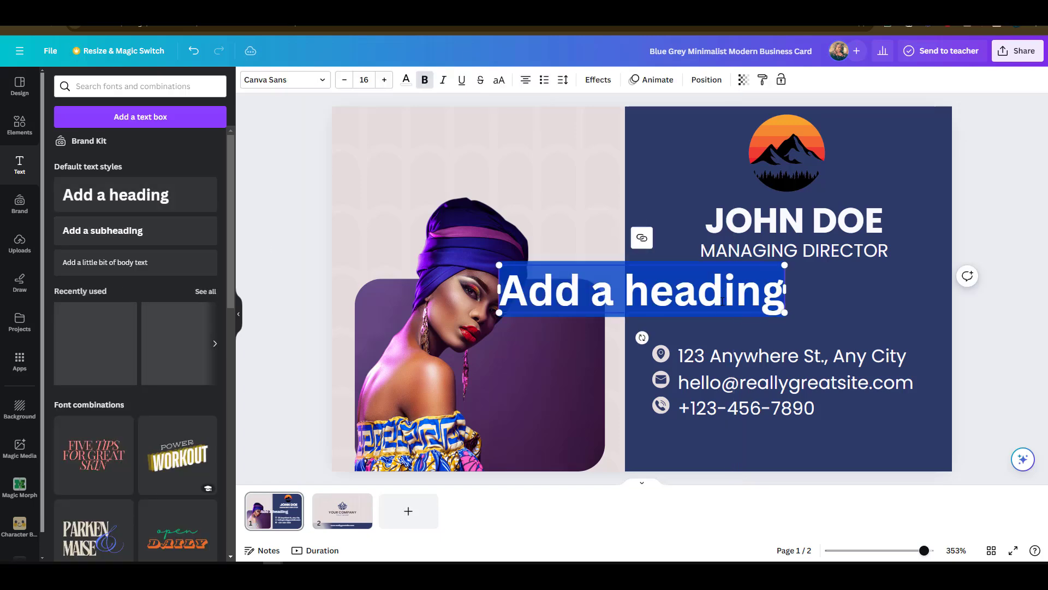
{"action": "type", "text": "Company"}
{"action": "left_click", "coordinate": [644, 302]}
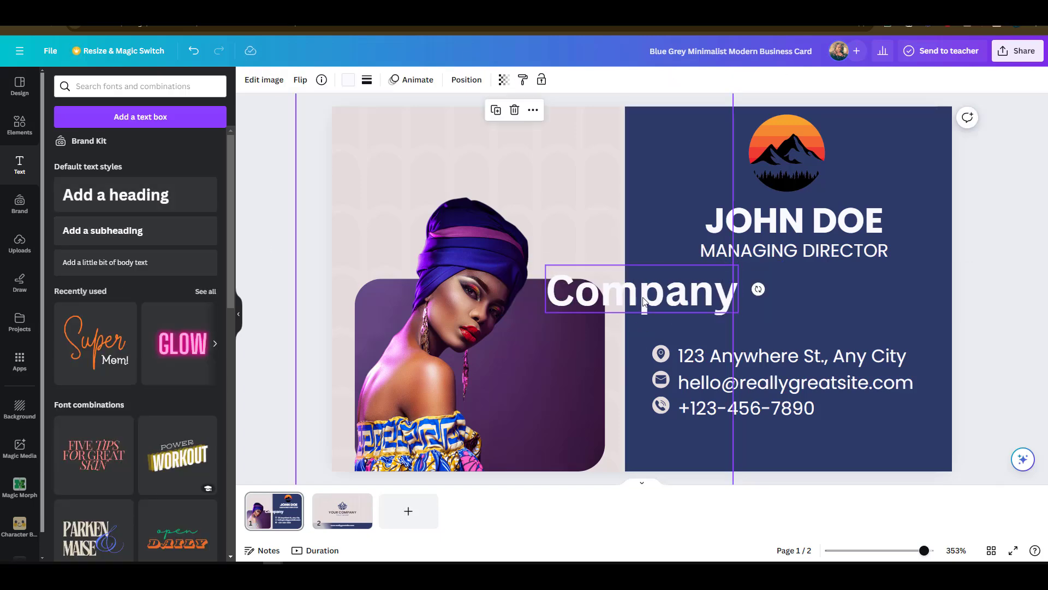
{"action": "left_click_drag", "start_coordinate": [644, 301], "coordinate": [464, 137]}
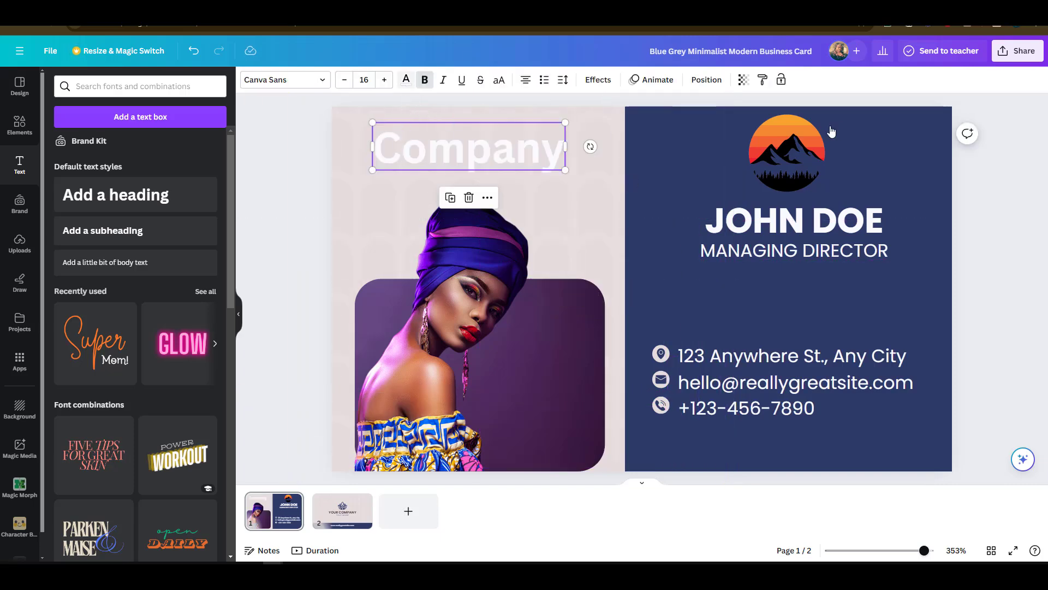
Color the "Company" heading with the medium orange from the mountain logo's photo colors
{"action": "left_click", "coordinate": [405, 80]}
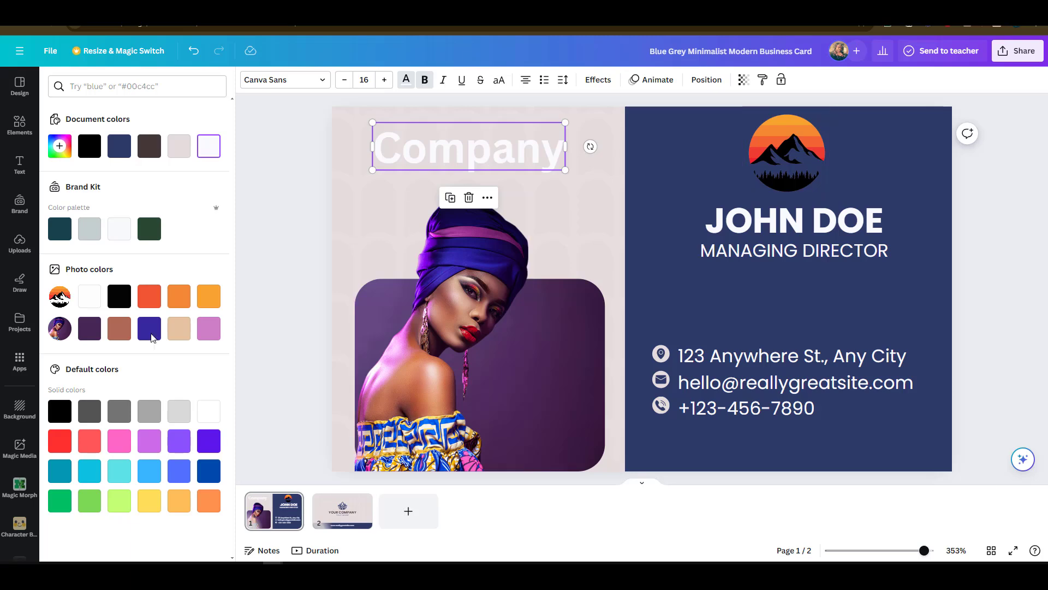
{"action": "left_click", "coordinate": [178, 306]}
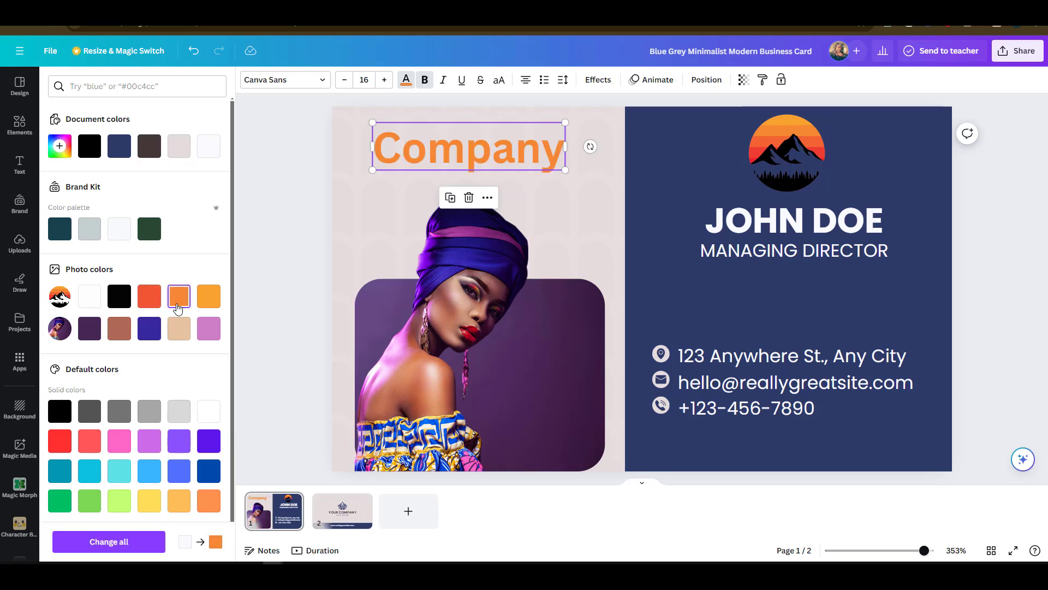
{"action": "left_click", "coordinate": [286, 346]}
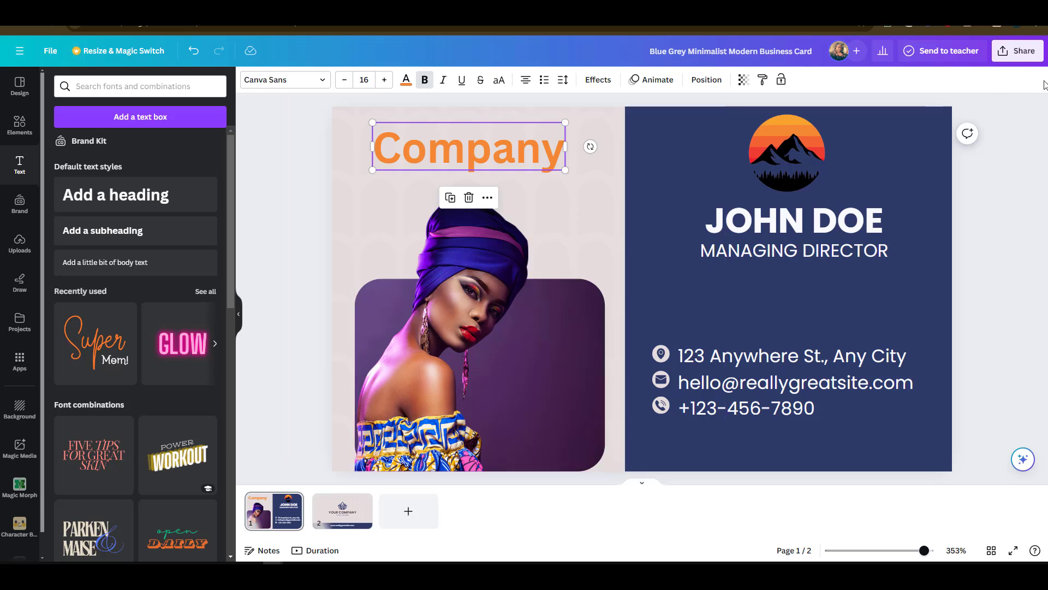
Download only page 1 of the business card as a PNG at size 1
{"action": "left_click", "coordinate": [1008, 58]}
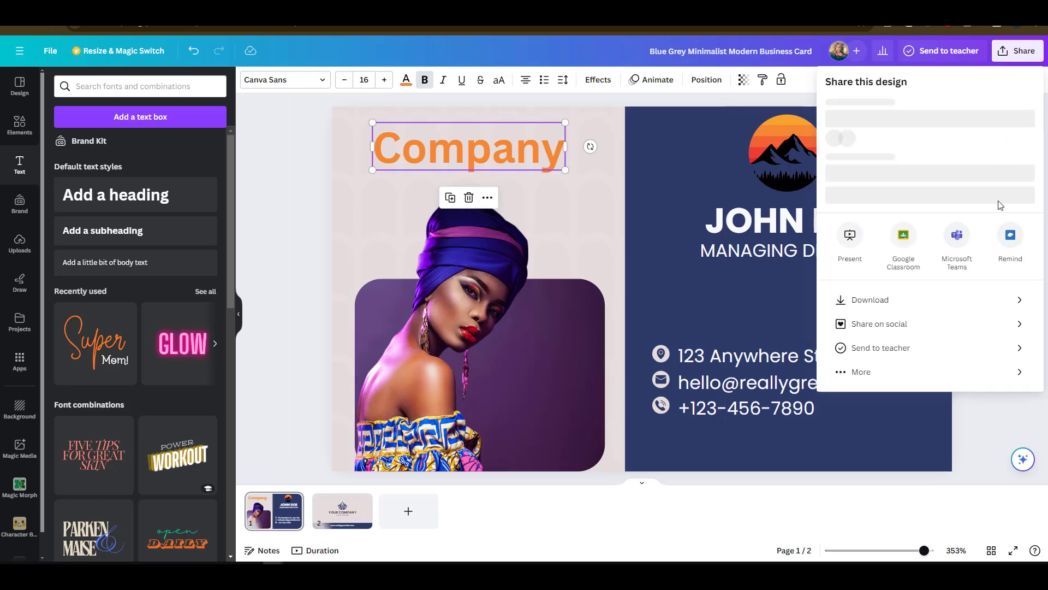
{"action": "left_click", "coordinate": [890, 318]}
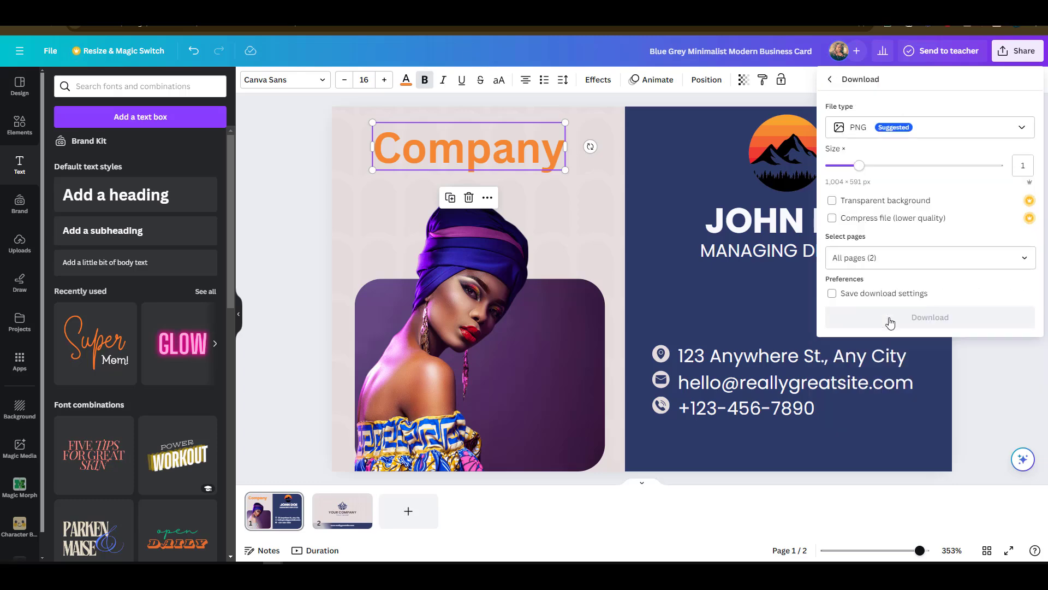
{"action": "left_click", "coordinate": [860, 256]}
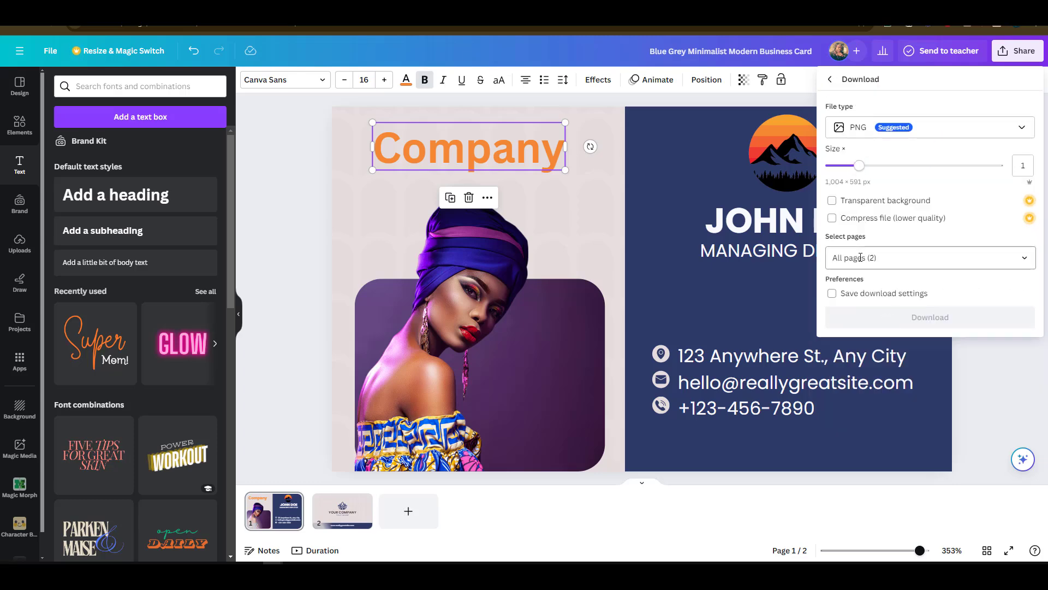
{"action": "left_click", "coordinate": [248, 515]}
{"action": "left_click", "coordinate": [1026, 259]}
{"action": "left_click", "coordinate": [1025, 351]}
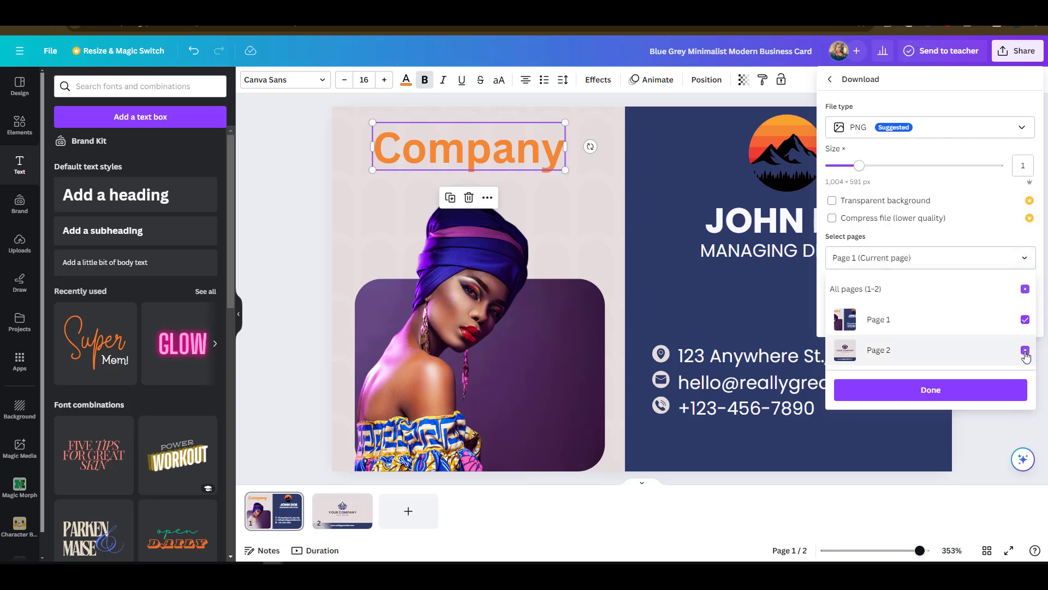
{"action": "left_click", "coordinate": [971, 394]}
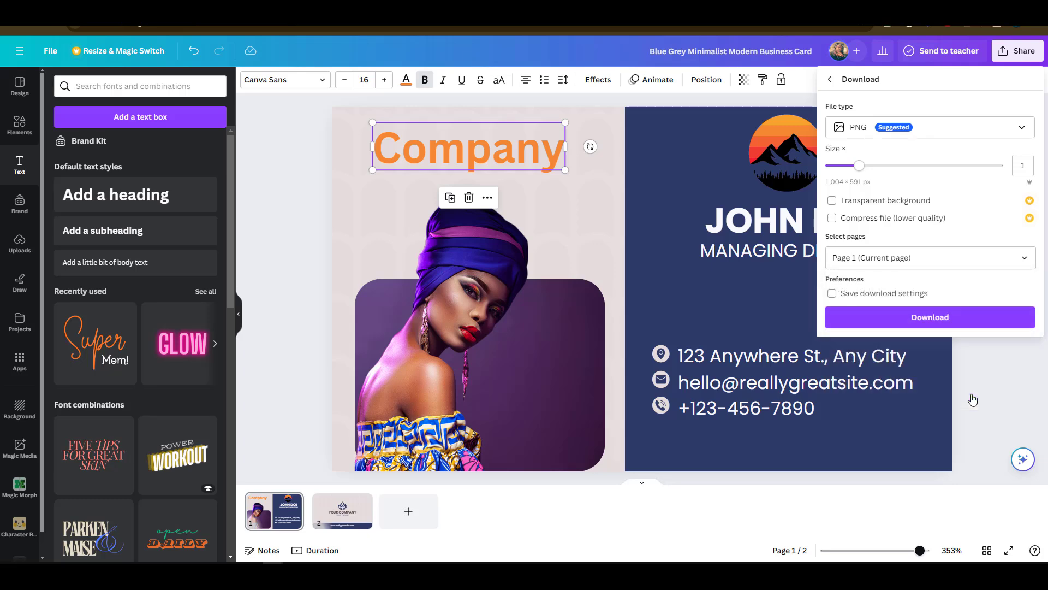
{"action": "left_click", "coordinate": [970, 328]}
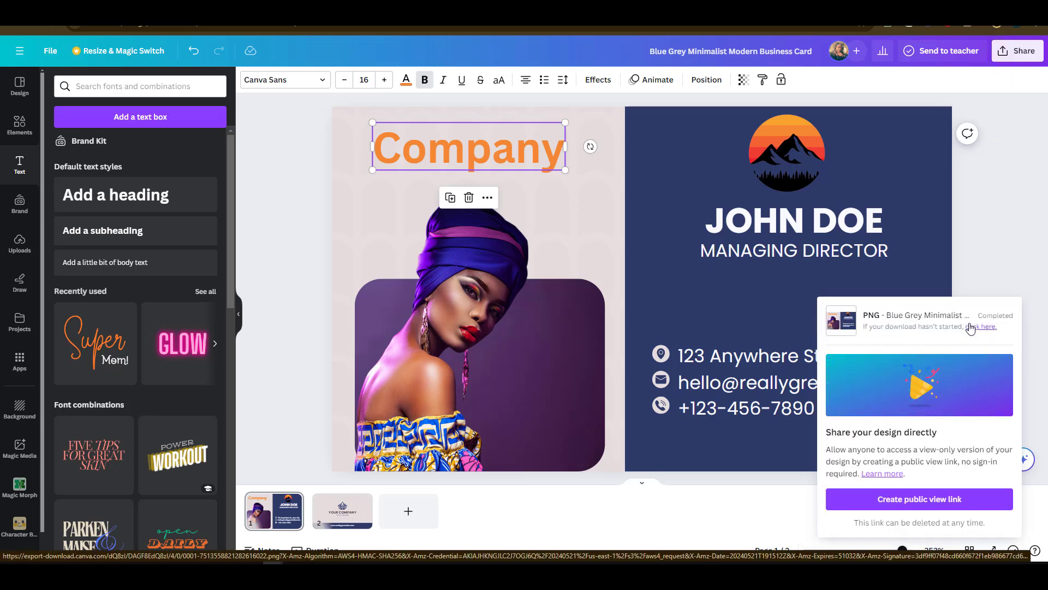
{"action": "left_click", "coordinate": [970, 327]}
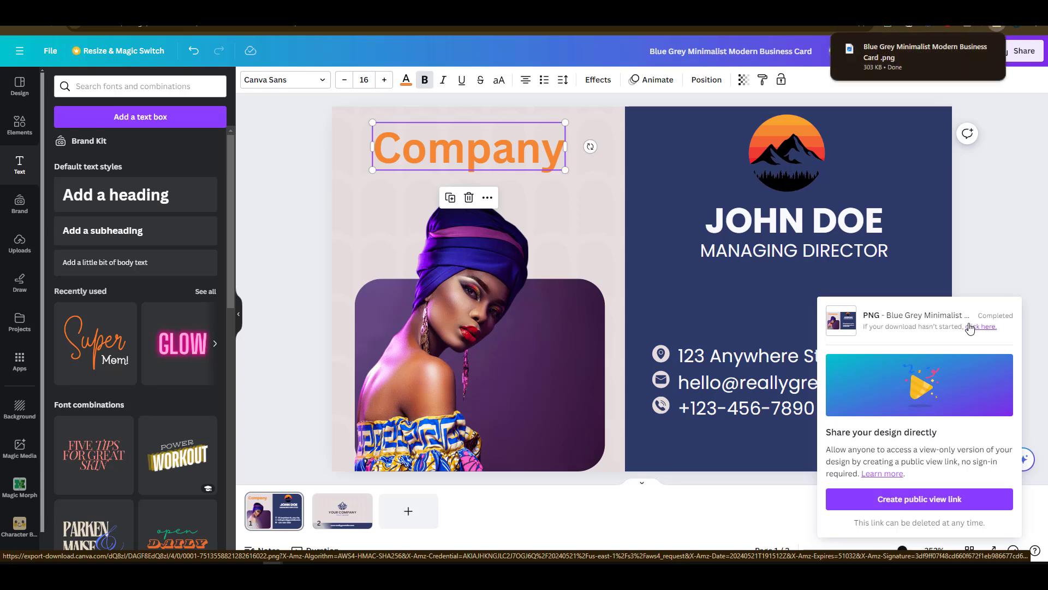